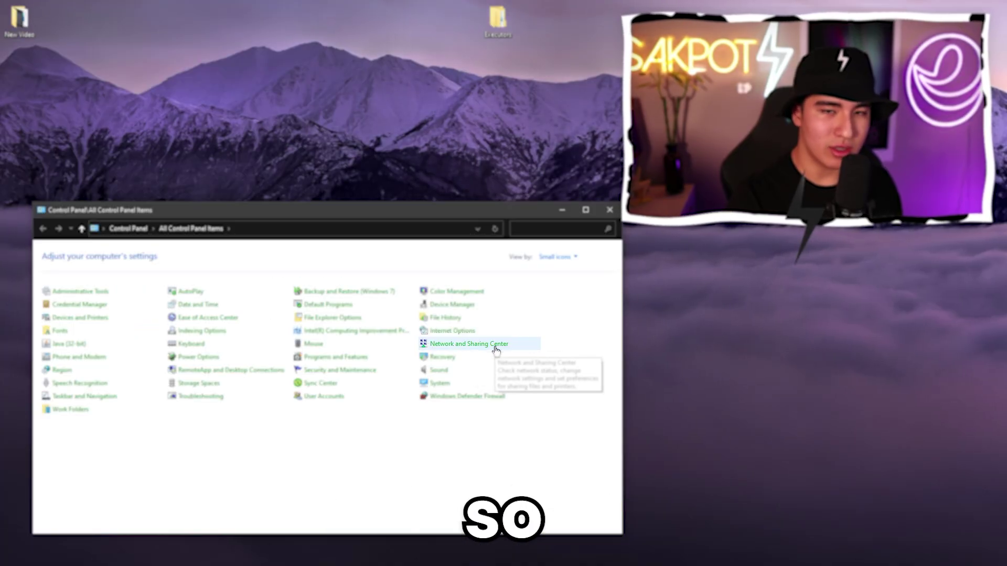
Step: Go from Network and Sharing Center to the adapter list and select the Ethernet connection
click(494, 348)
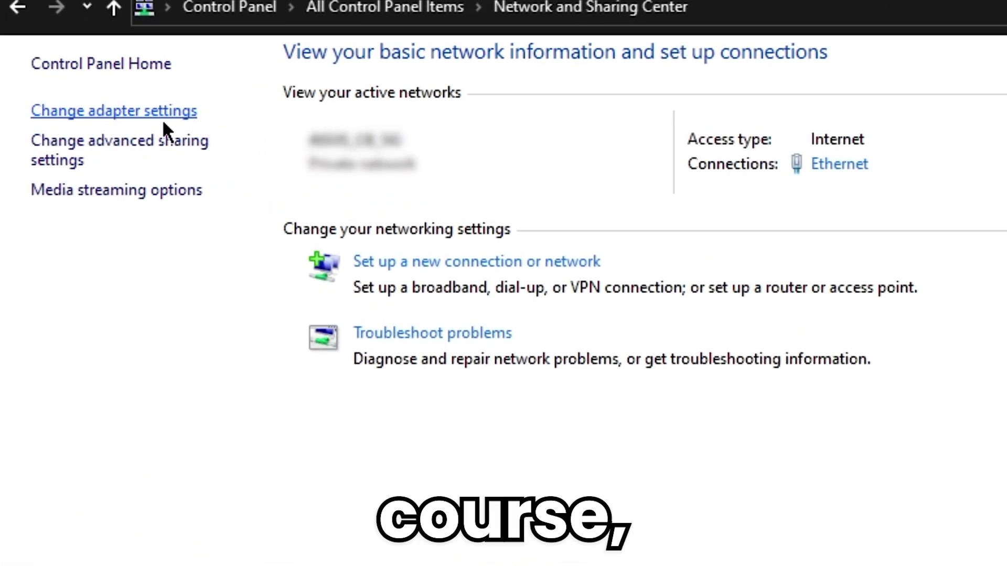
click(169, 121)
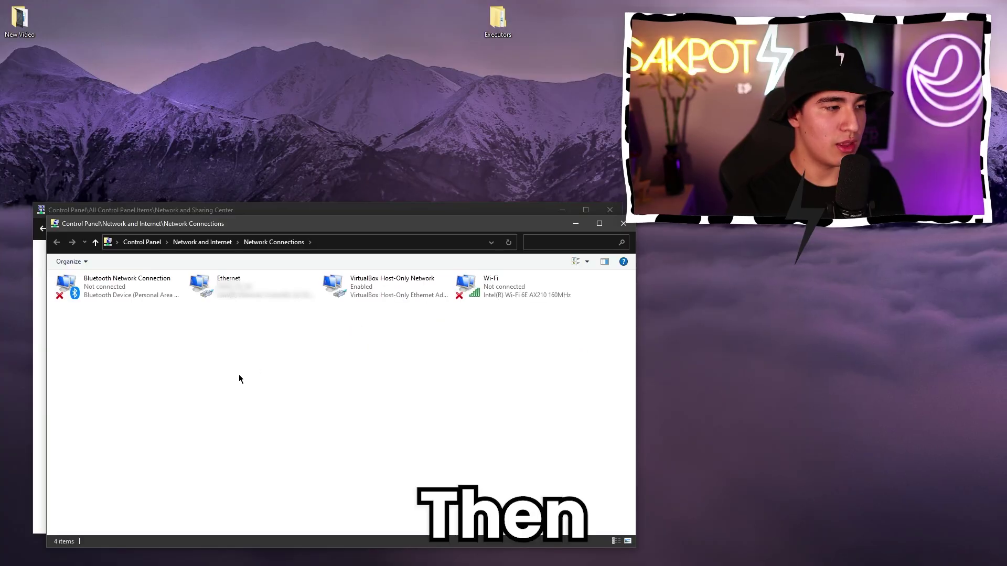
mouse_move(280, 366)
mouse_down()
mouse_move(227, 304)
mouse_move(224, 280)
mouse_up()
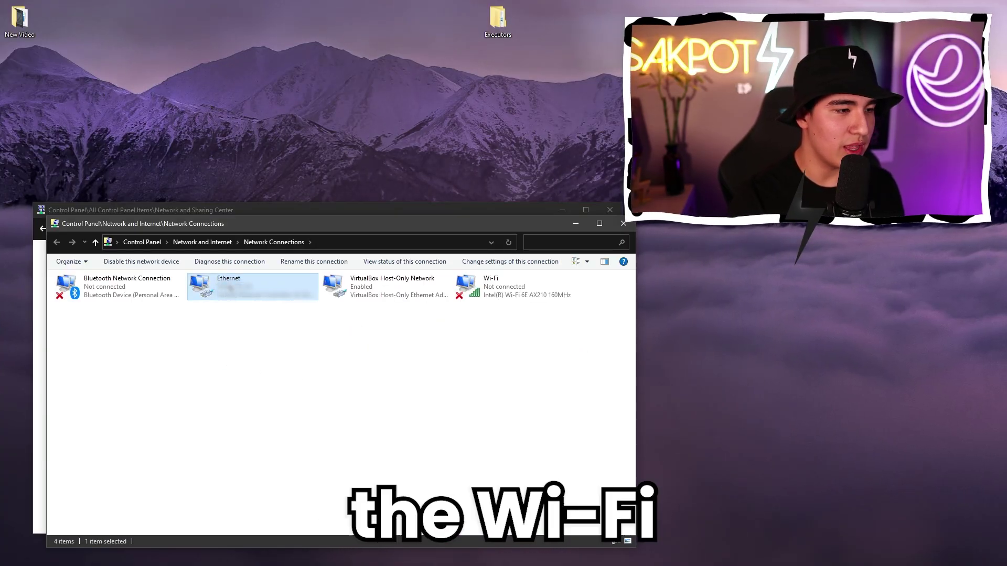
Step: Open the Ethernet connection's Properties and select Internet Protocol Version 4 (TCP/IPv4)
right_click(234, 289)
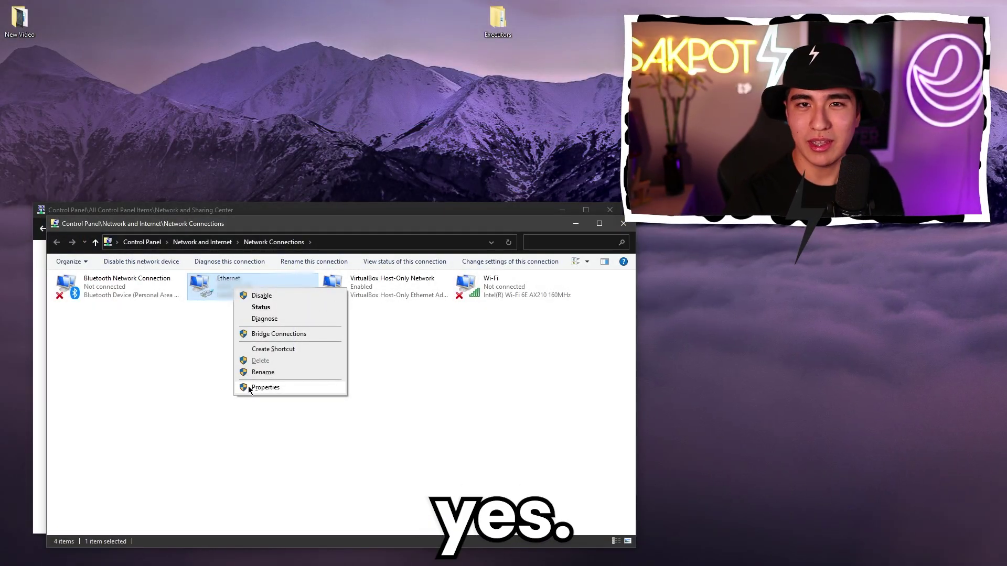
click(265, 388)
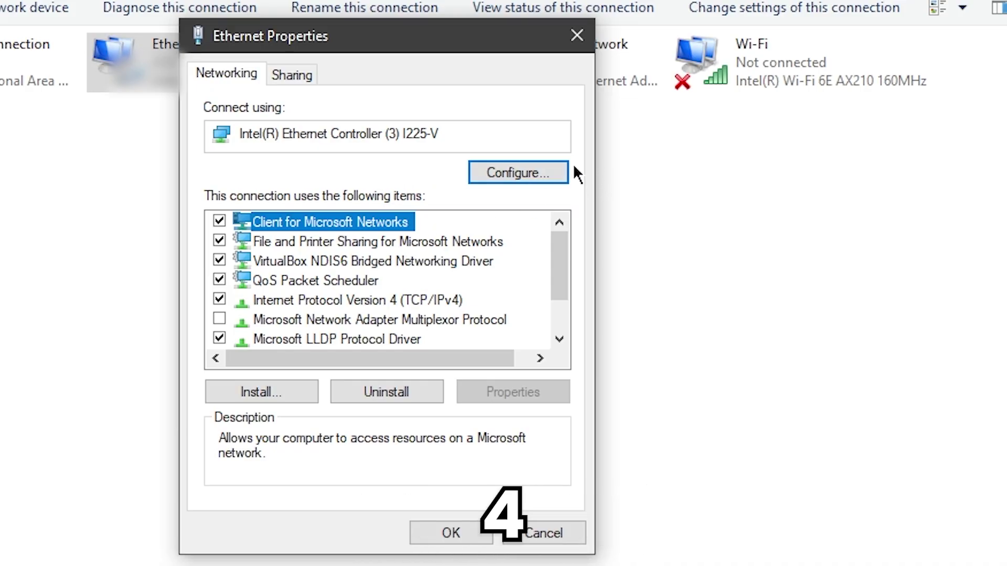
scroll(398, 279, down, 1)
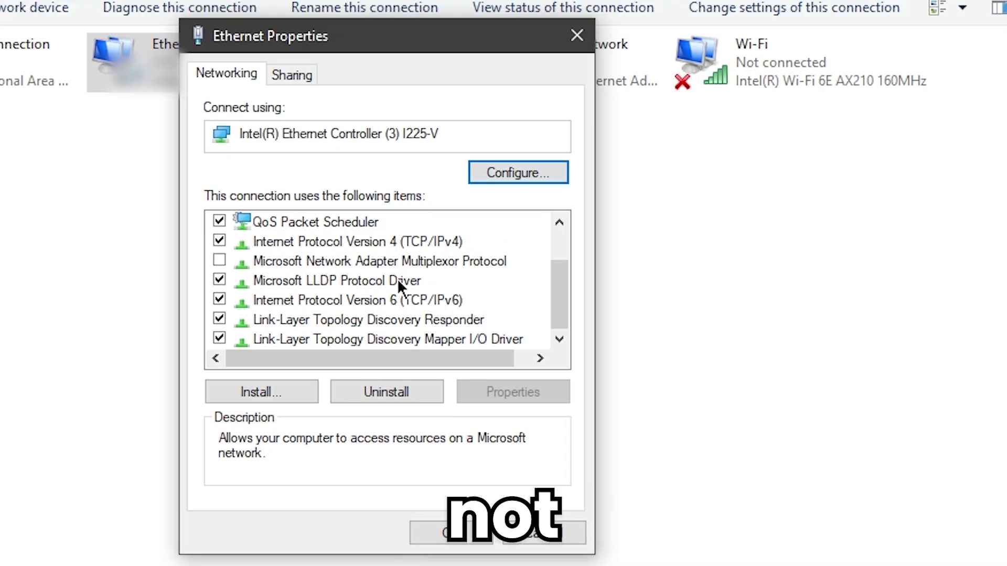
scroll(462, 319, up, 1)
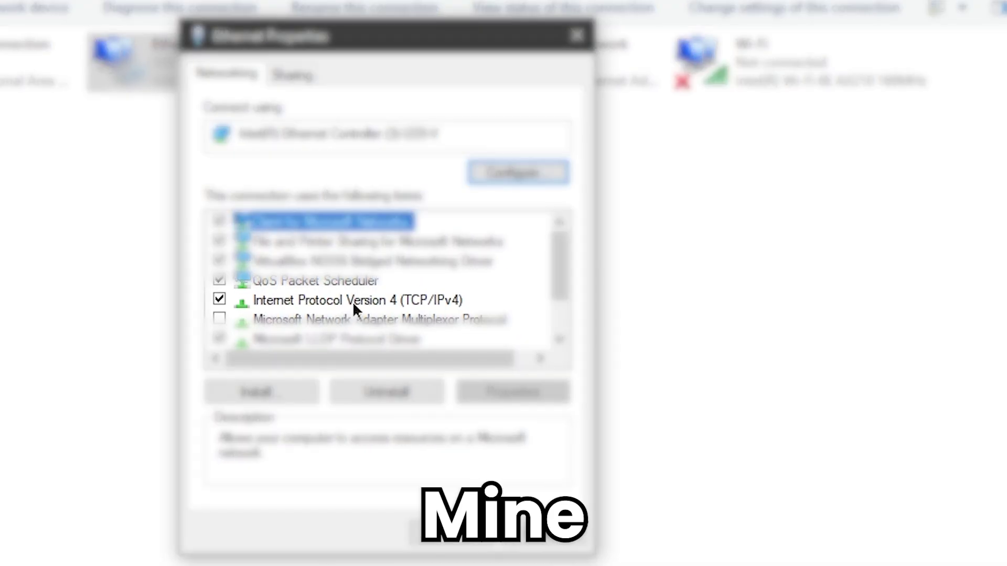
click(382, 308)
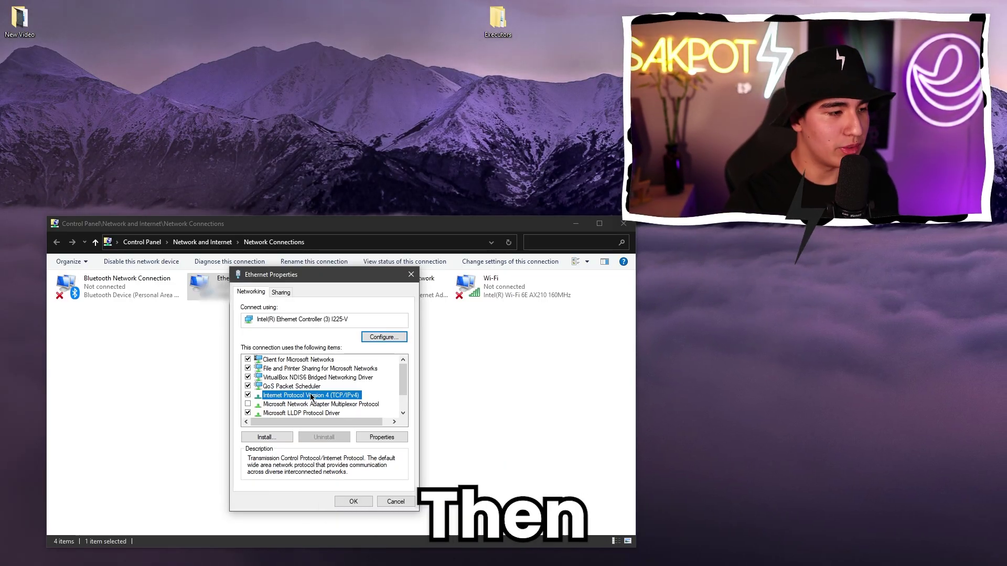
scroll(311, 397, down, 1)
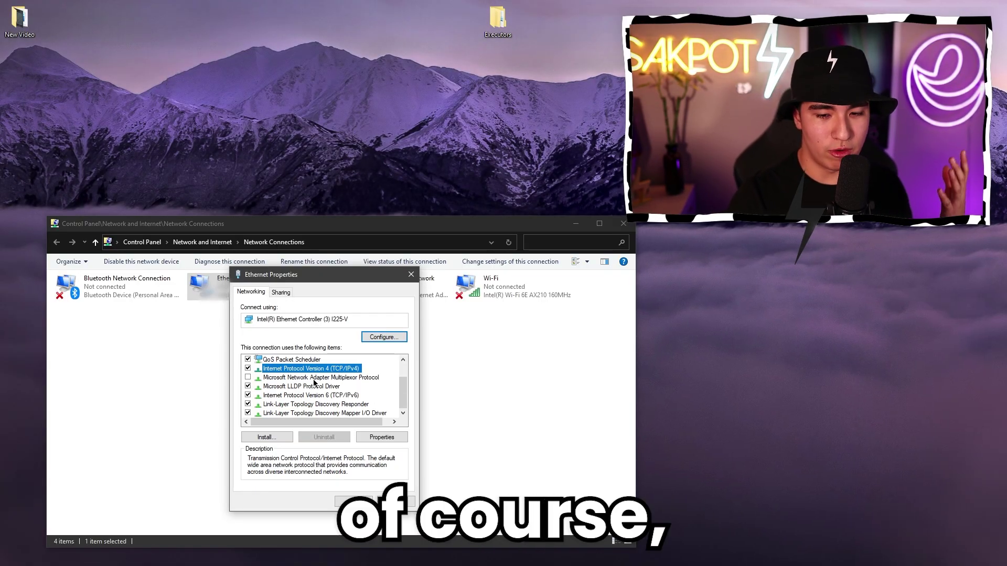
Step: Set IPv4 DNS servers to 8.8.8.8 and 8.8.4.4, save, and close Network Connections
click(382, 438)
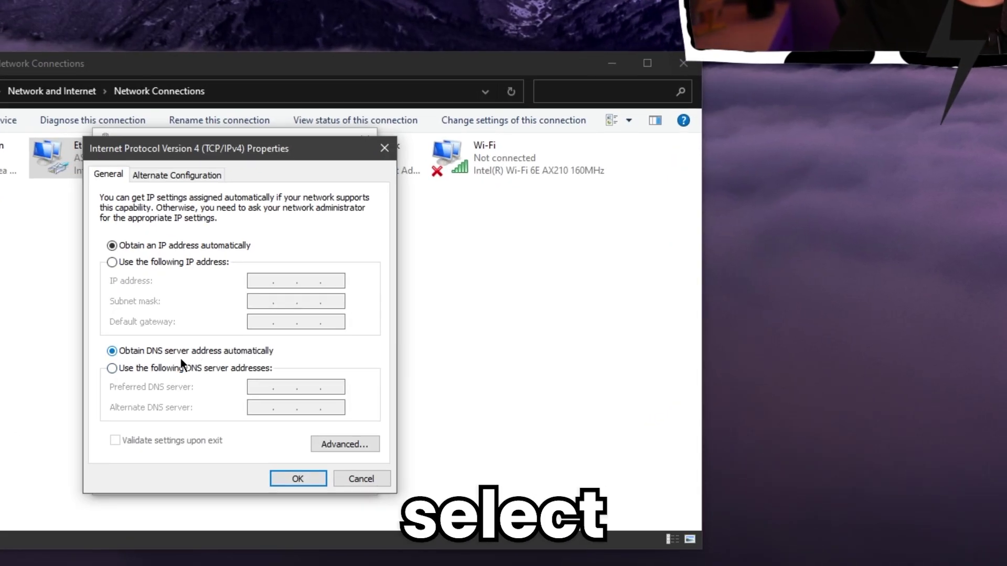
click(173, 371)
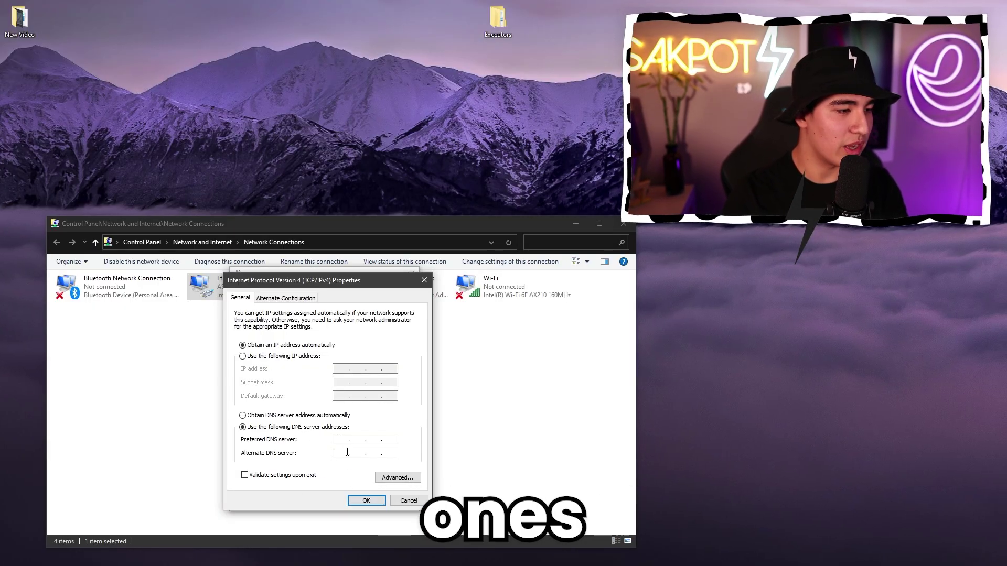
click(356, 437)
text(8 . 8 . 8 . 8)
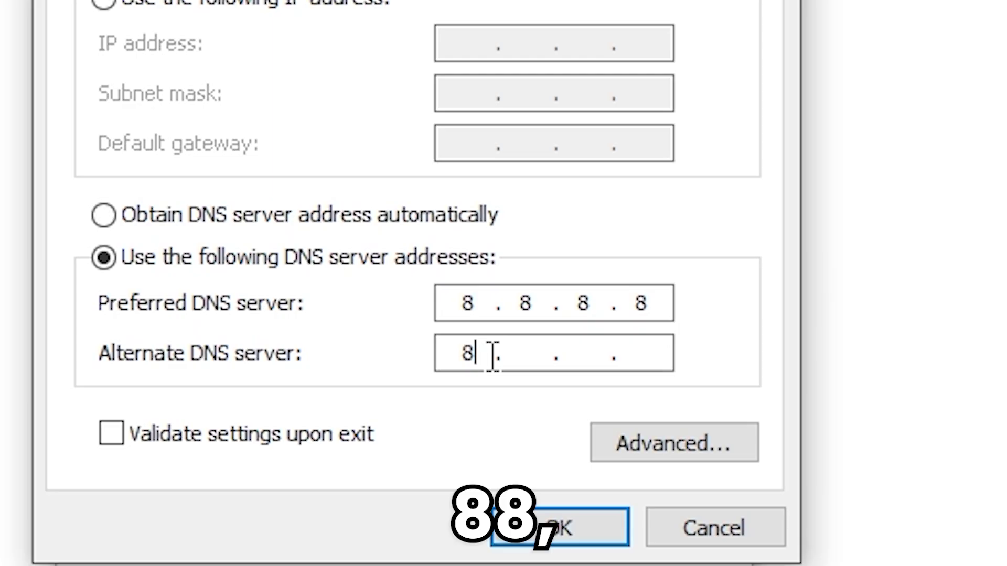
text(4)
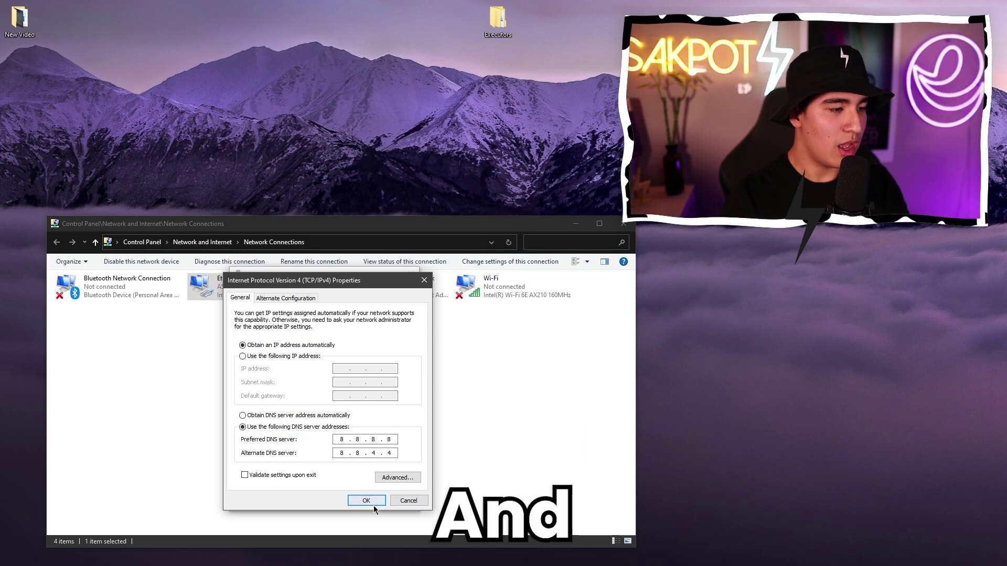
click(366, 501)
click(624, 224)
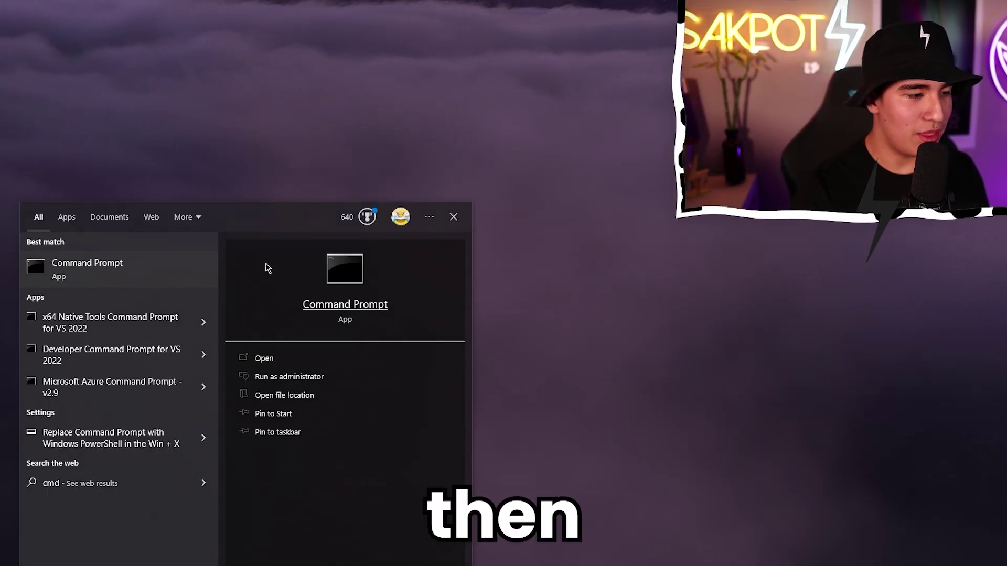
Step: Run Command Prompt as administrator and move its window higher on the desktop
right_click(145, 263)
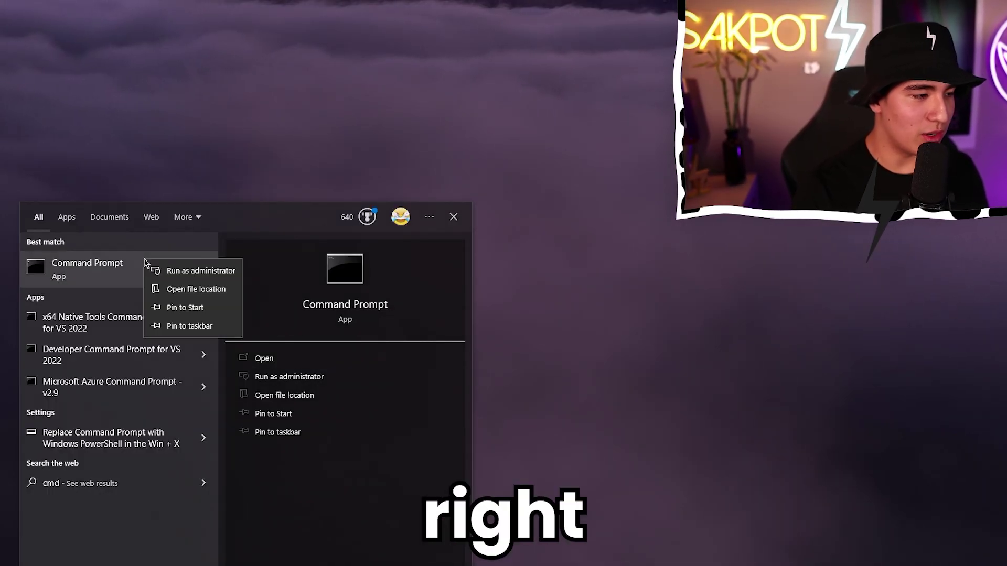
click(205, 271)
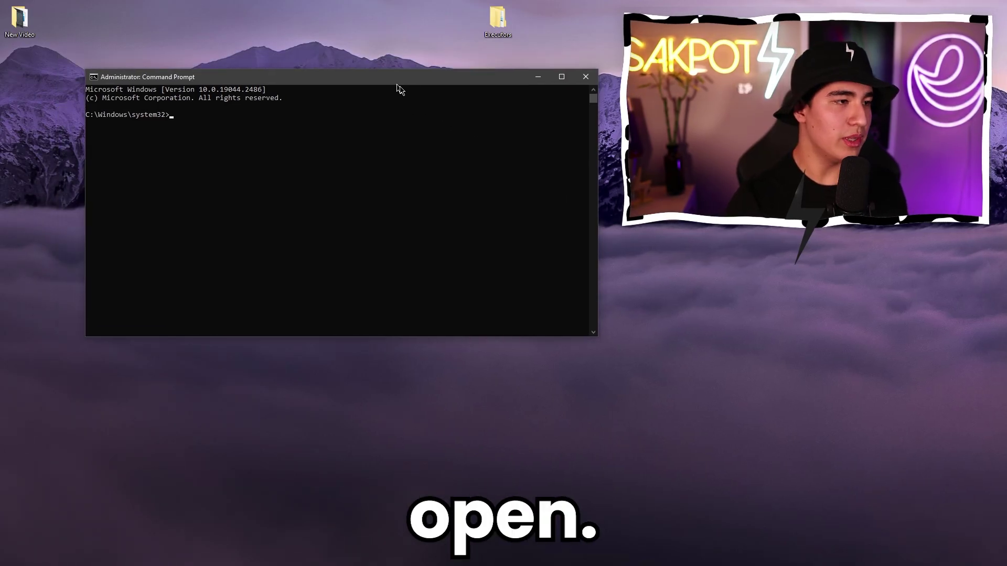
drag(397, 84, 374, 239)
Step: Flush the DNS cache with an ipconfig command in the administrator console
click(346, 277)
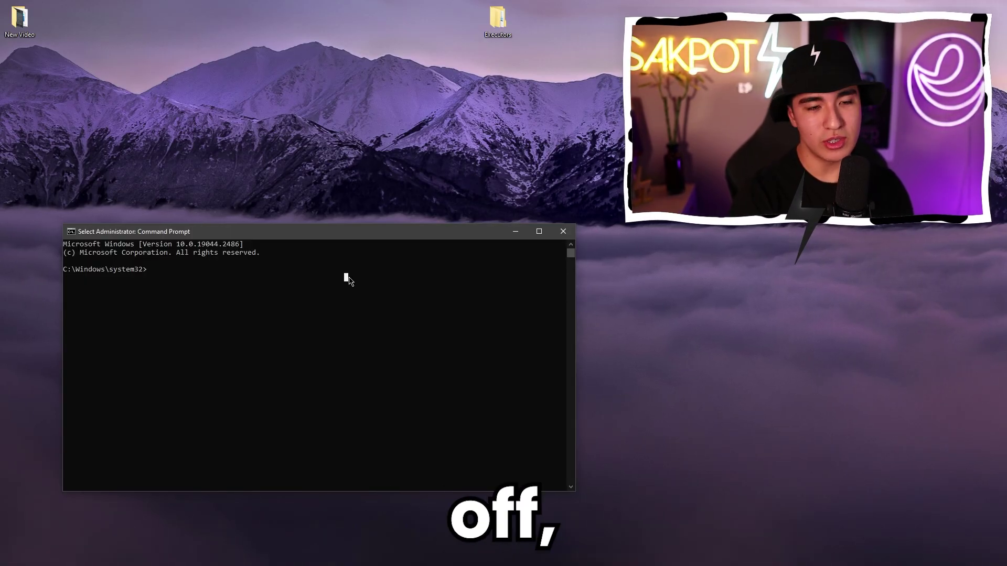
text(ipconfig/flushdns)
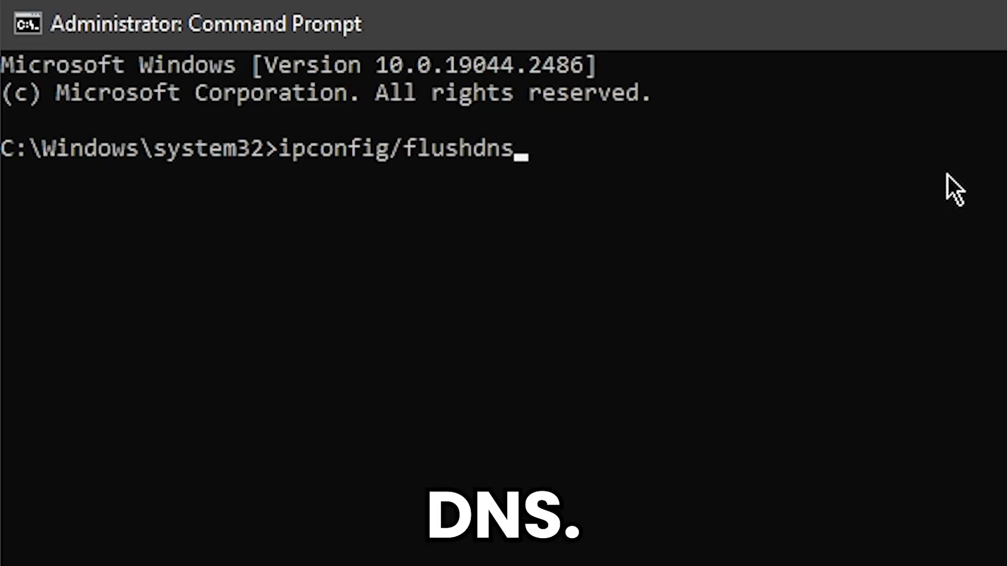
key(Return)
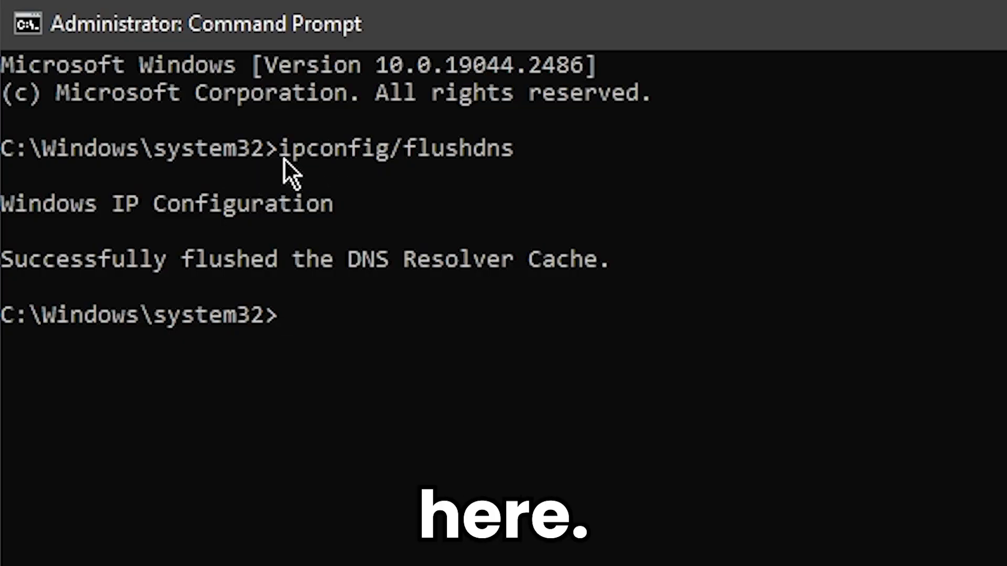
click(535, 152)
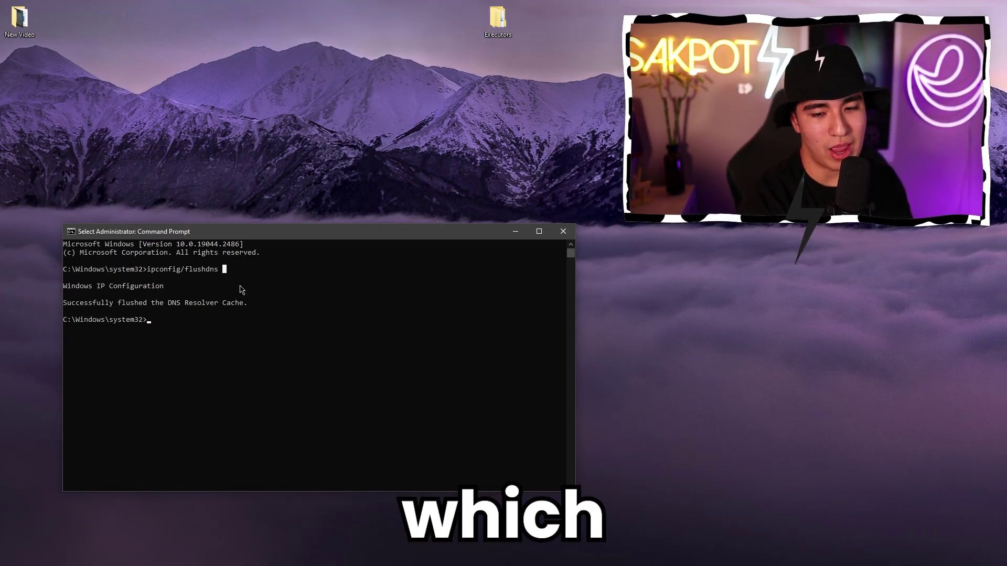
Step: Renew the IP address with ipconfig/renew and review the output
text(ipconfig/)
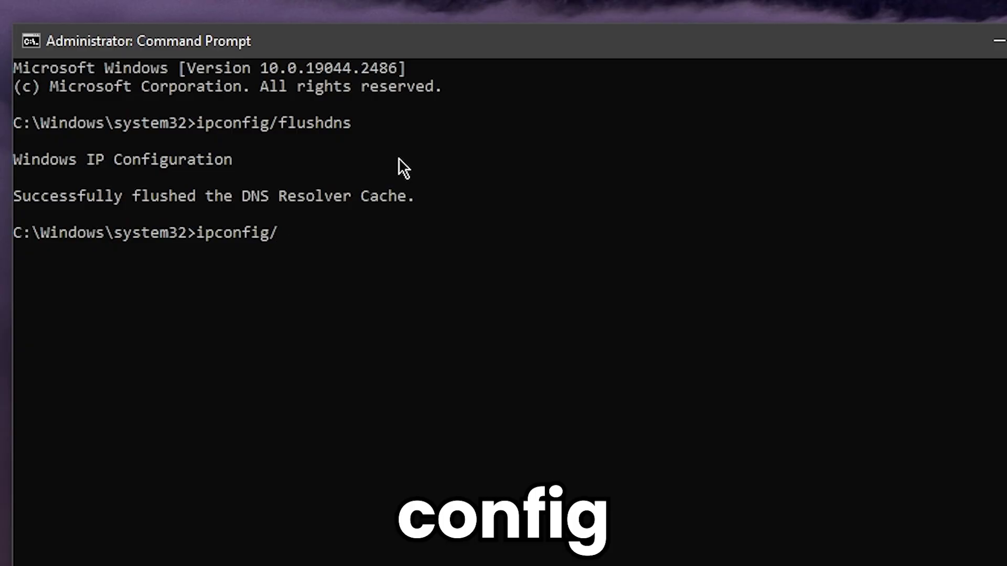
text(renew)
key(Return)
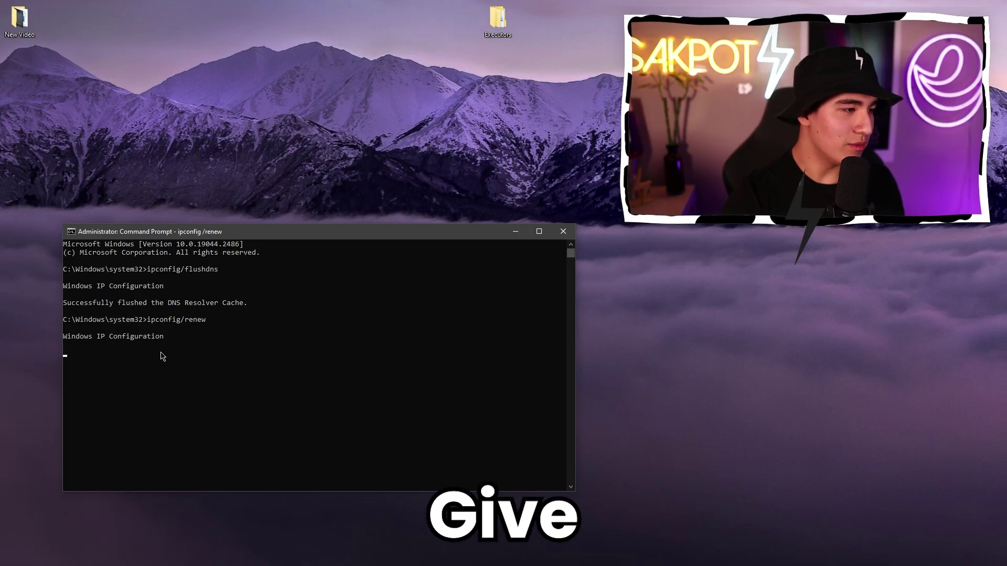
scroll(164, 358, down, 3)
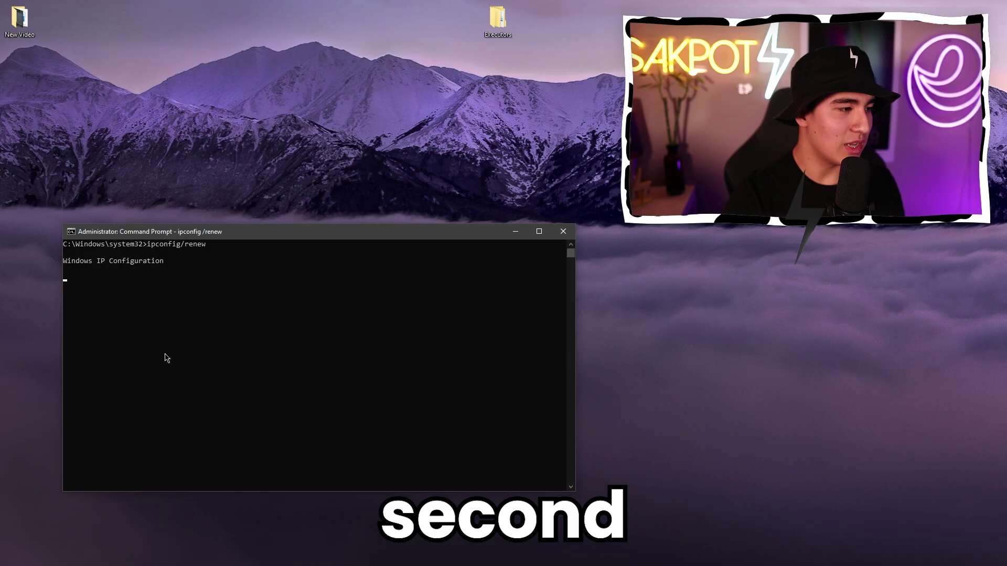
scroll(167, 360, up, 3)
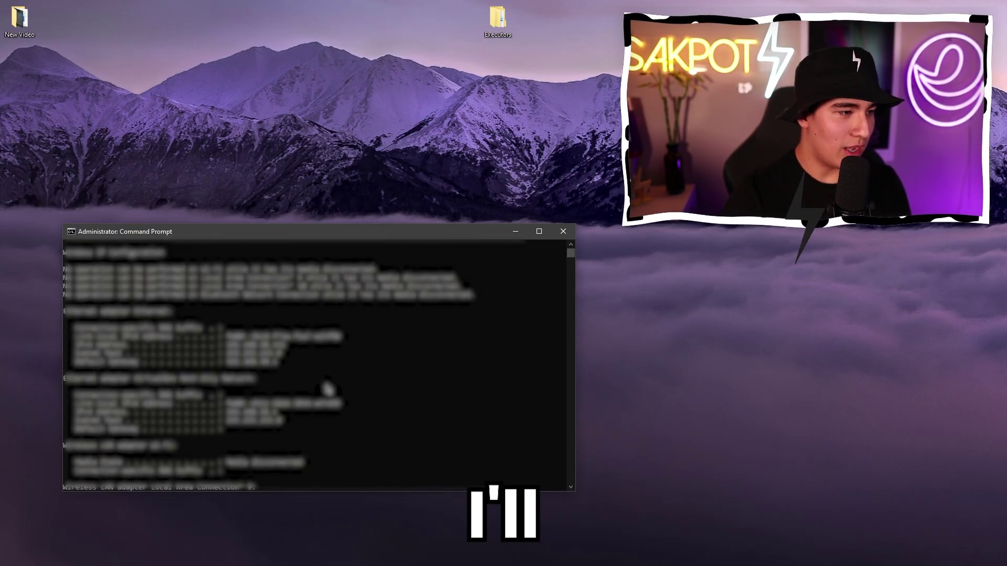
scroll(323, 387, down, 4)
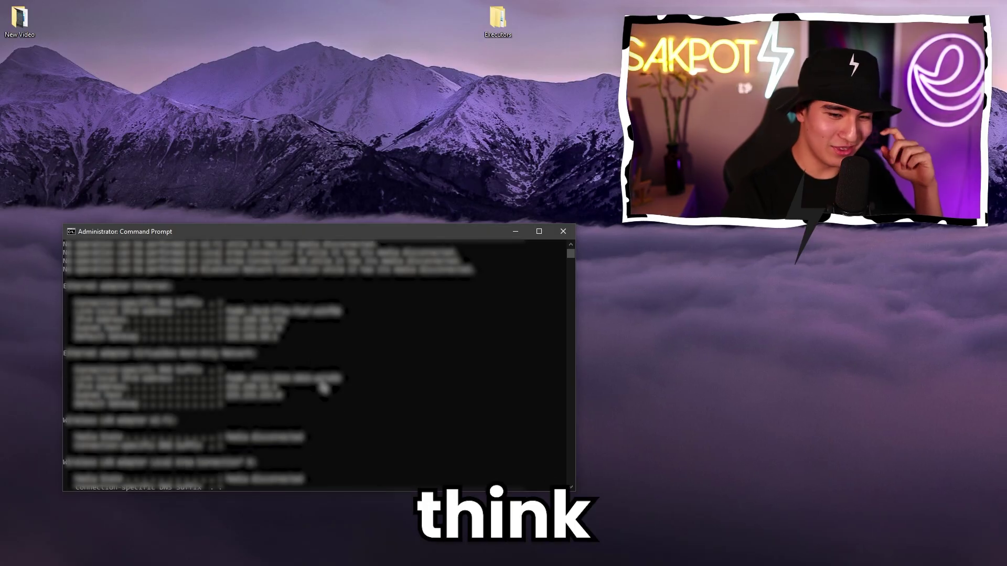
scroll(323, 386, down, 5)
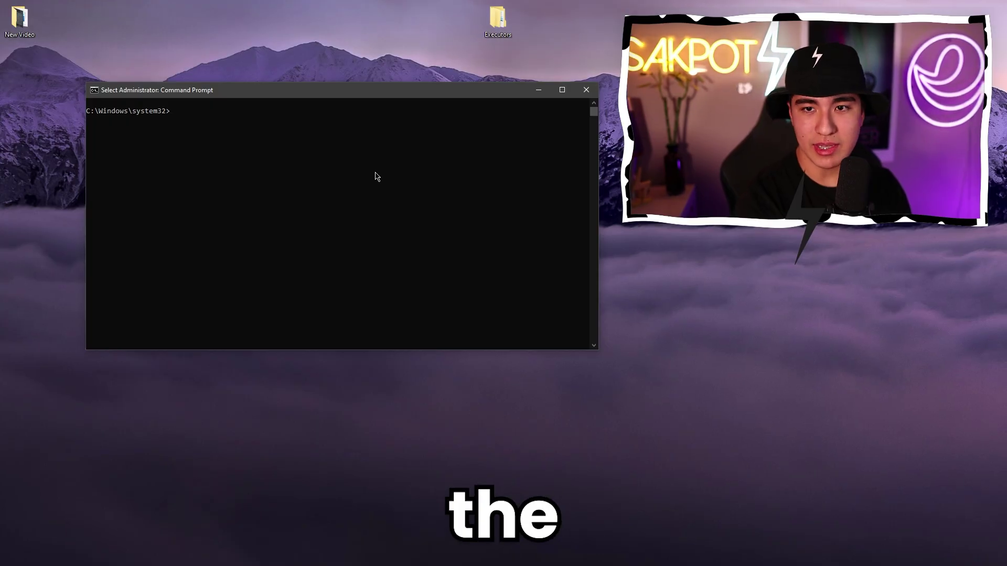
Step: Reset the Winsock catalog with netsh winsock reset
text(netsh)
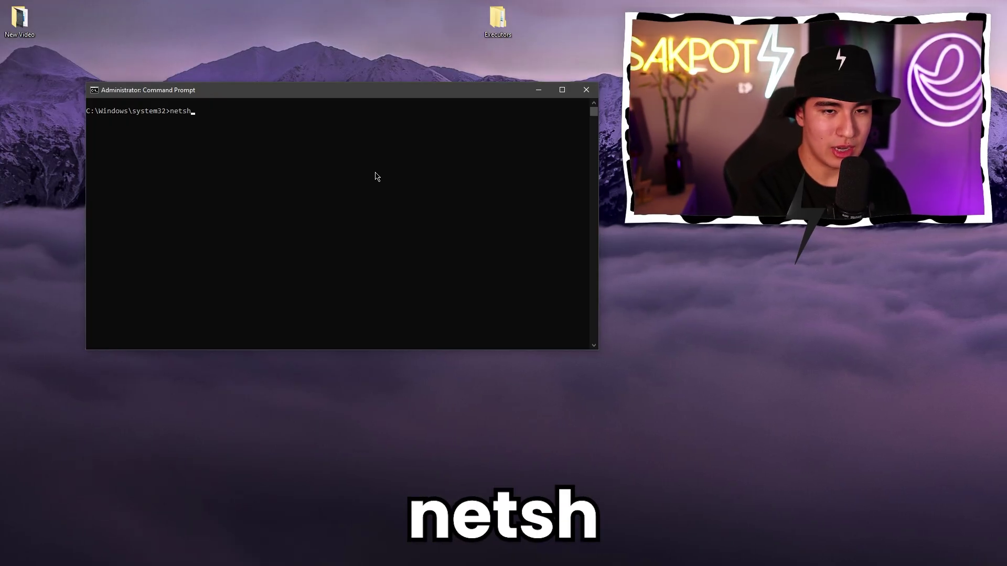
text( winsock reset)
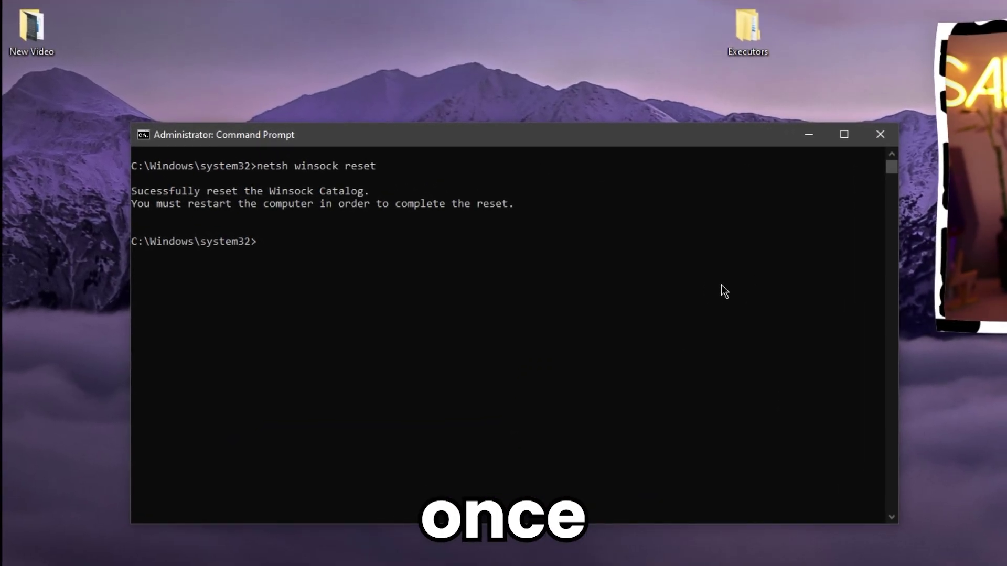
click(330, 202)
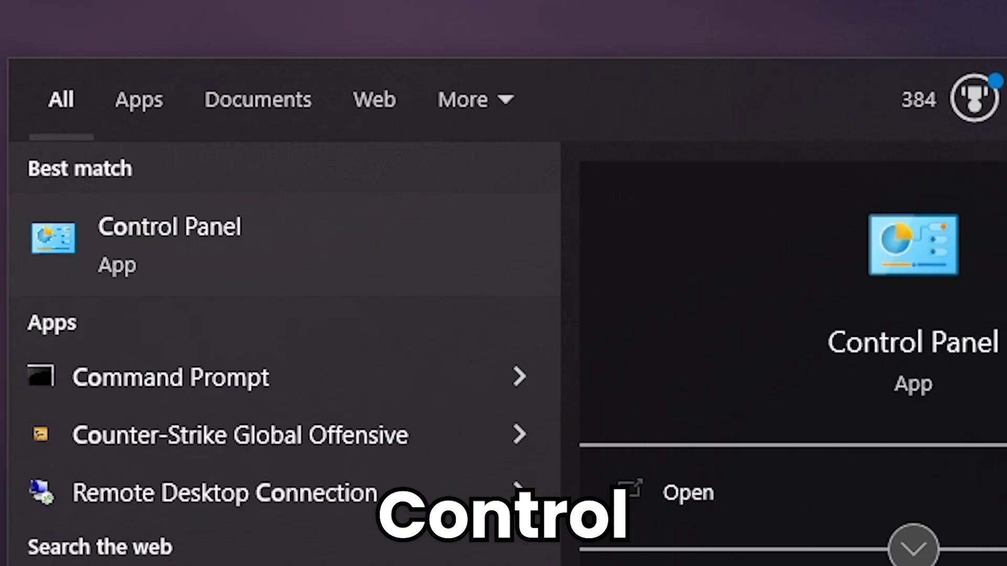
Step: Open Control Panel's installed programs list and select Roblox Player for uninstalling
right_click(292, 273)
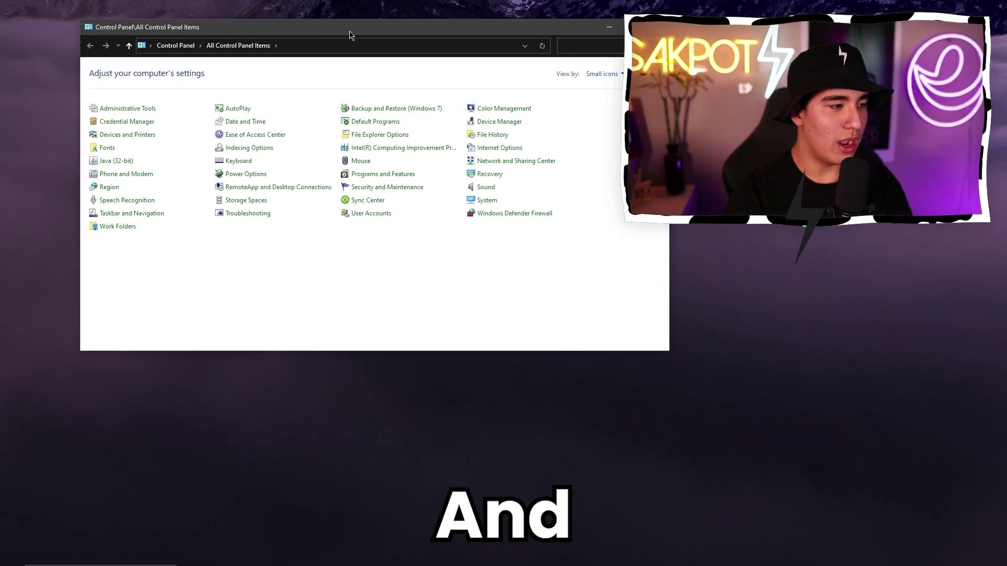
drag(348, 34, 338, 37)
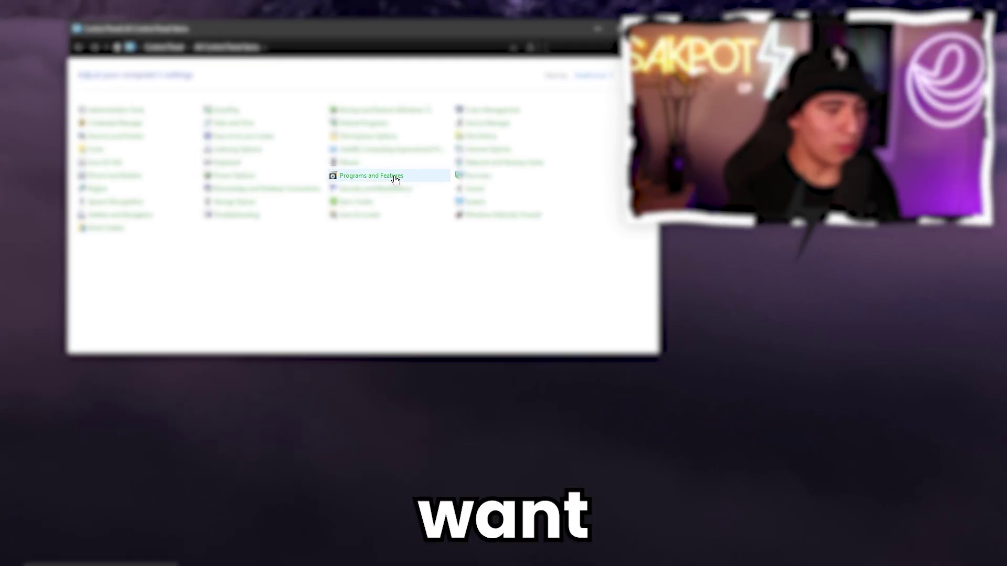
click(396, 180)
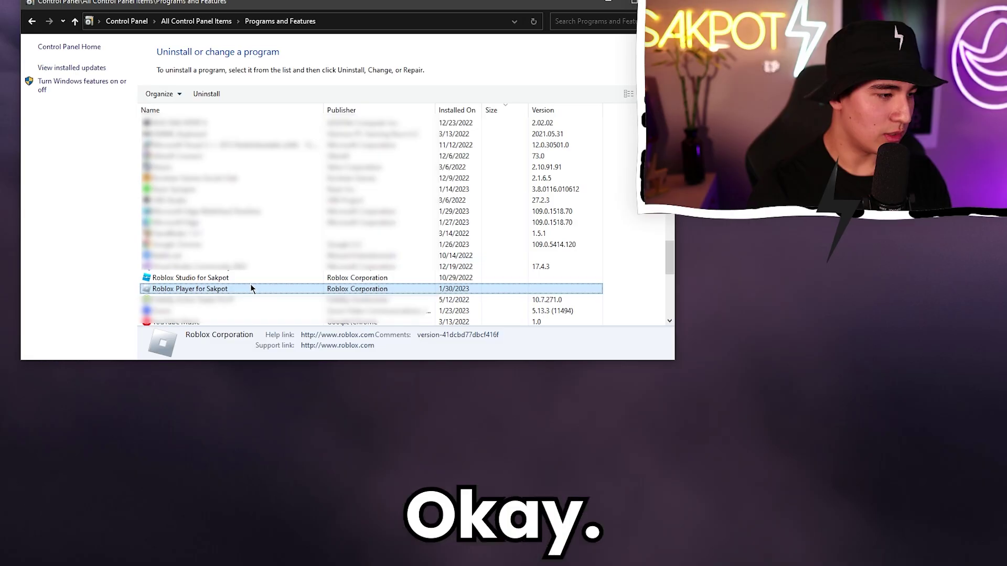
click(236, 278)
click(242, 290)
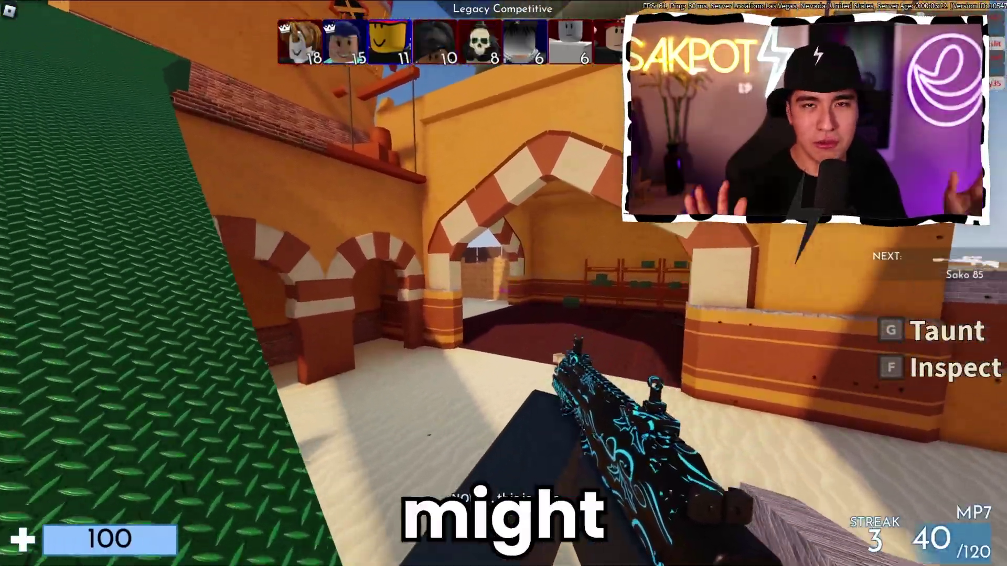
Step: Play the Legacy Competitive round, moving through the map and firing scoped Barrett shots at enemies
key(space)
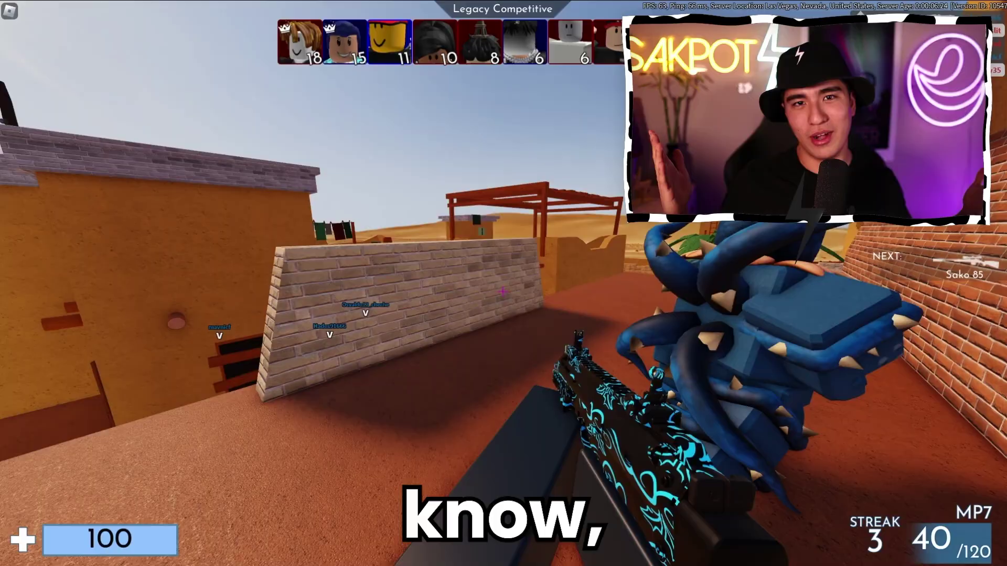
click(503, 292)
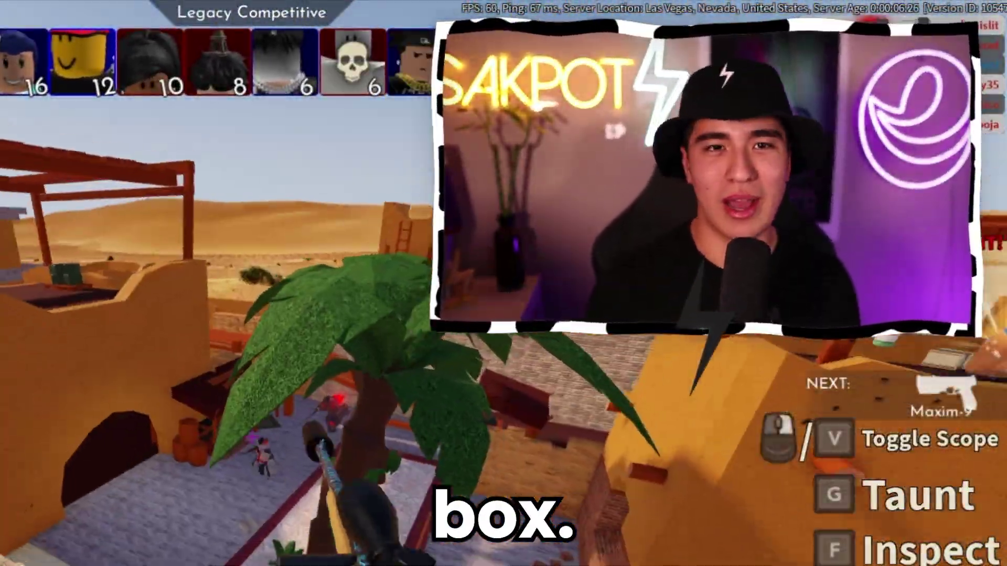
key(w)
click(503, 283)
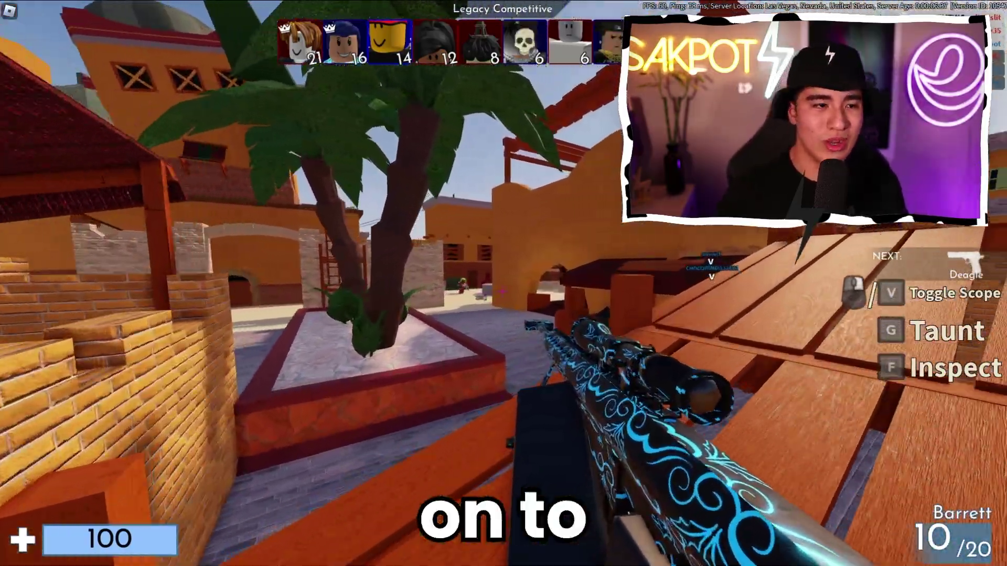
right_click(503, 290)
click(503, 290)
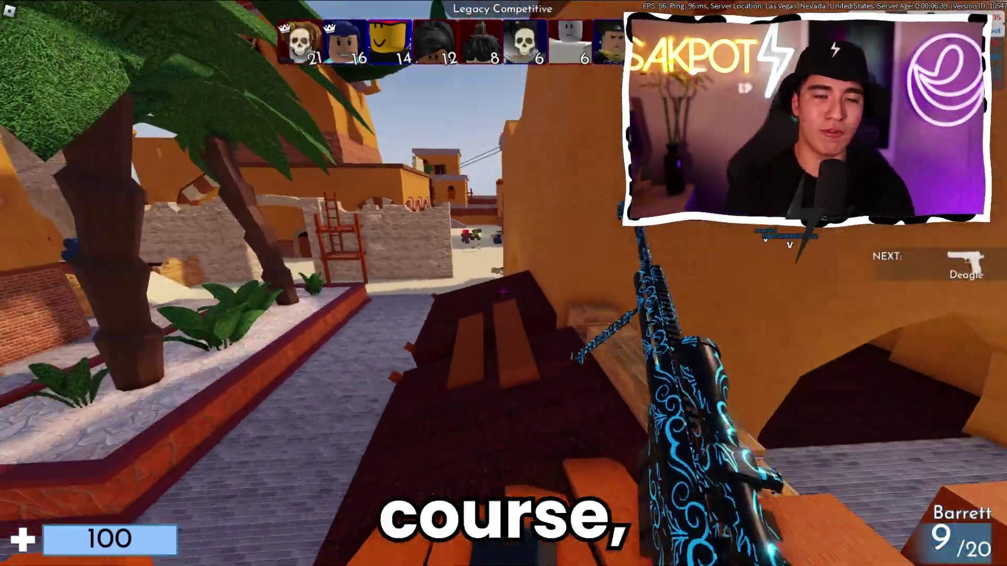
right_click(503, 290)
click(502, 290)
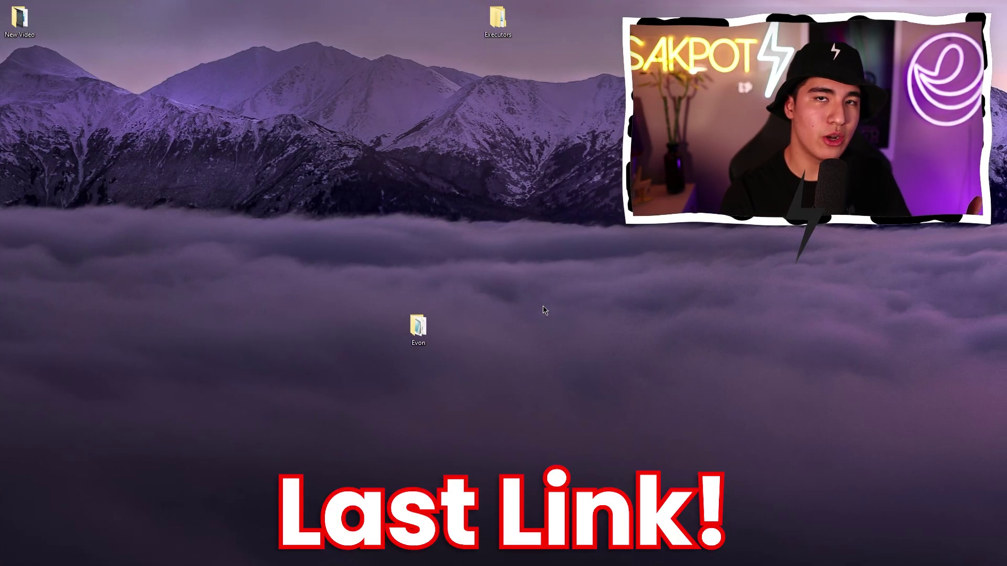
Step: Open the Evon desktop folder, launch Evon.exe, and move its window lower
drag(419, 327, 391, 331)
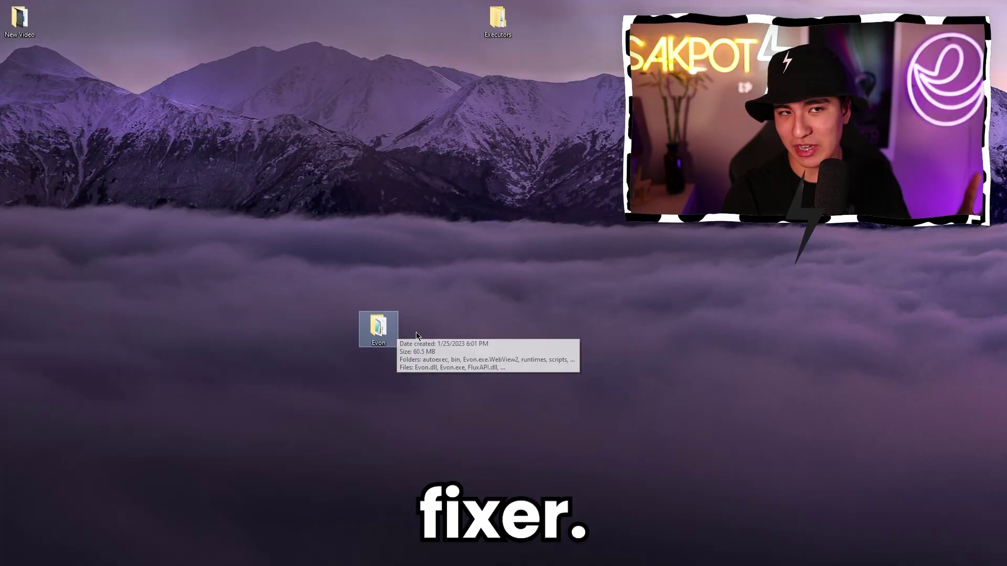
key(Return)
click(257, 342)
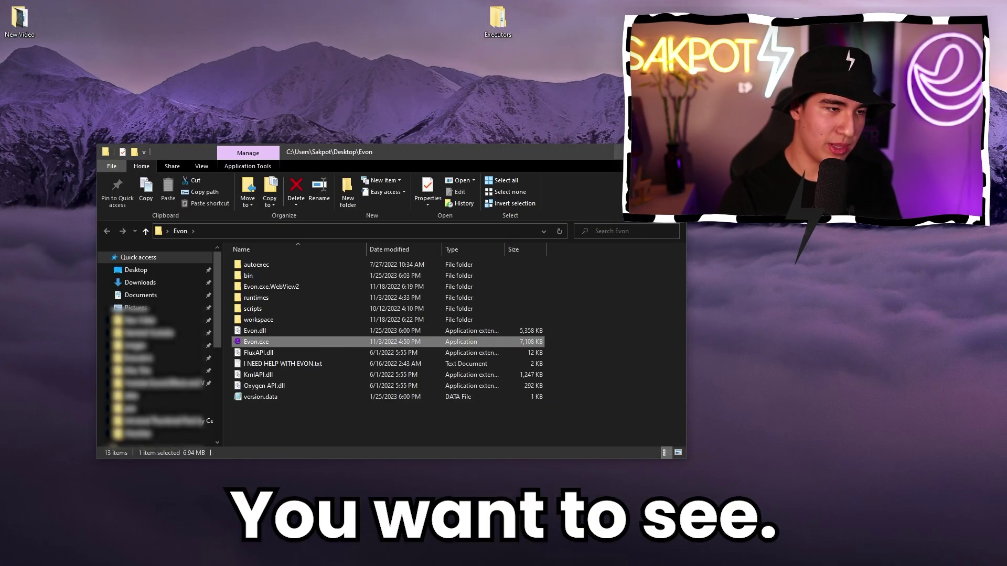
double_click(256, 342)
drag(813, 283, 262, 338)
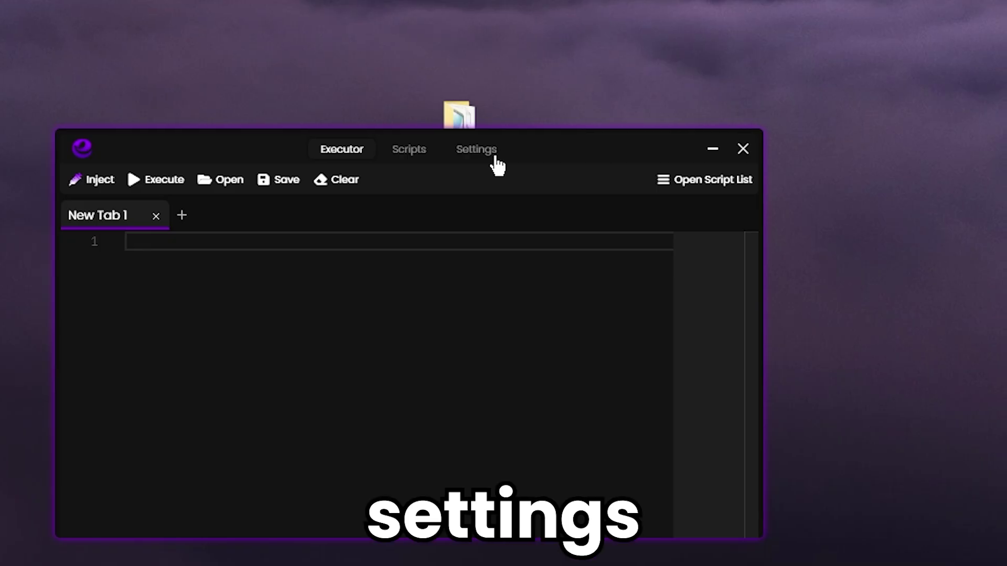
Step: In Evon's Settings, apply 268 Fixer and then Revert 268 Fixer
click(397, 347)
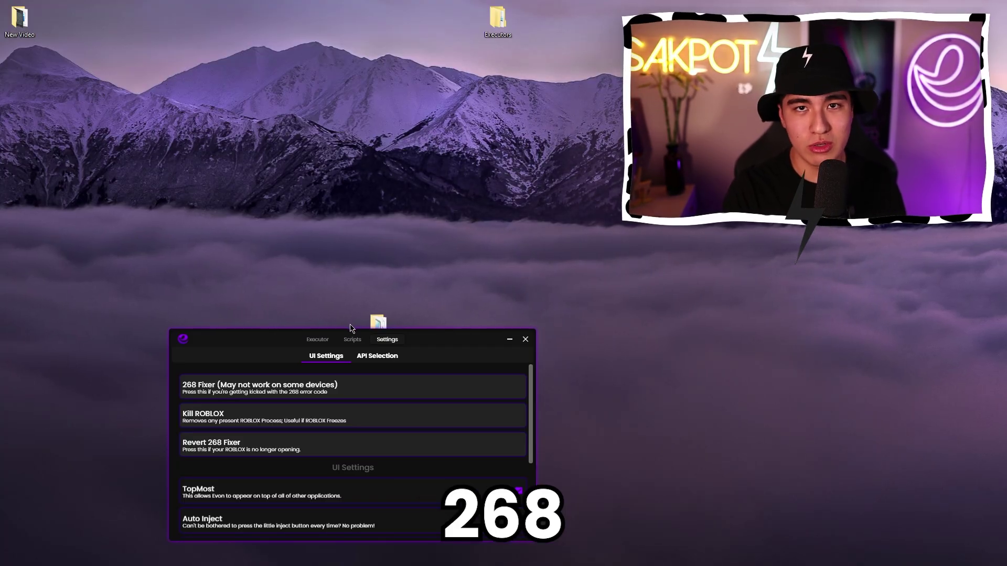
click(350, 388)
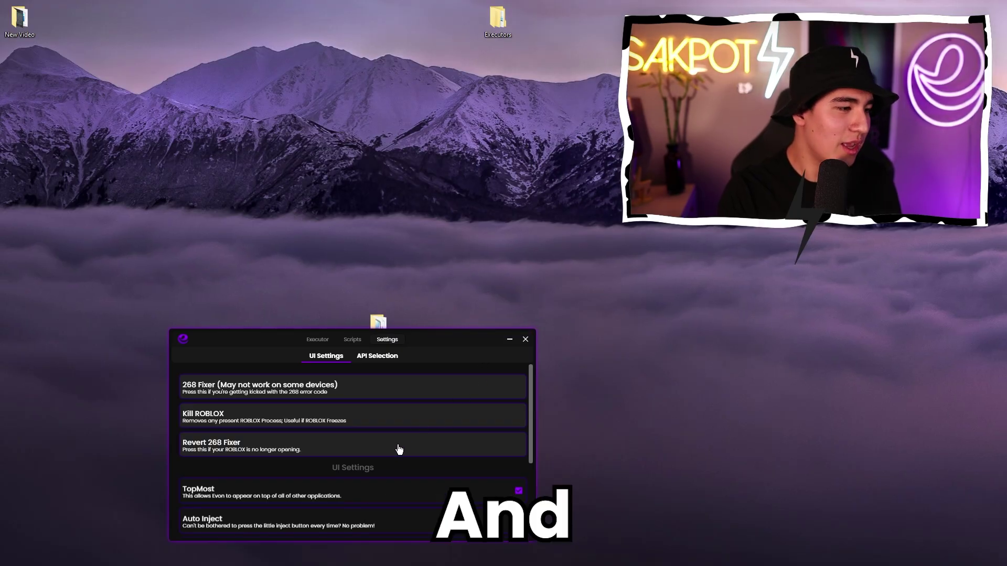
click(398, 447)
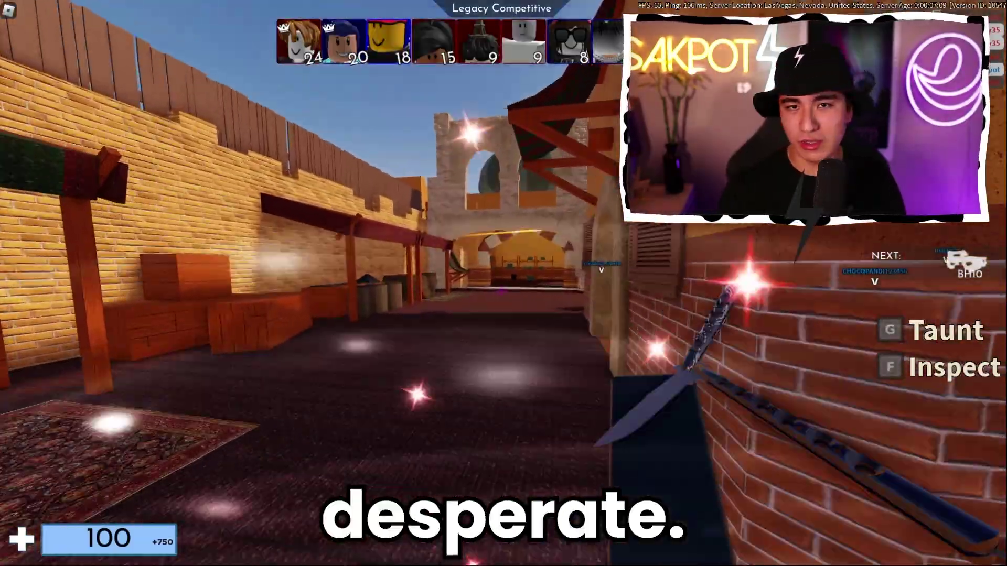
Step: Score kills with the Springfield Rifle and BH10, advancing the match to the AUG
key(1)
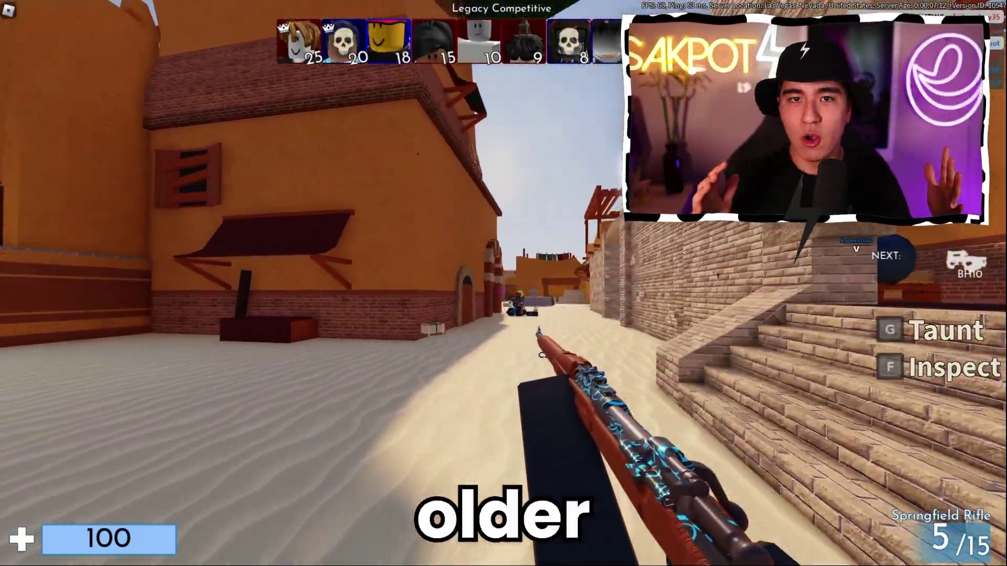
click(502, 289)
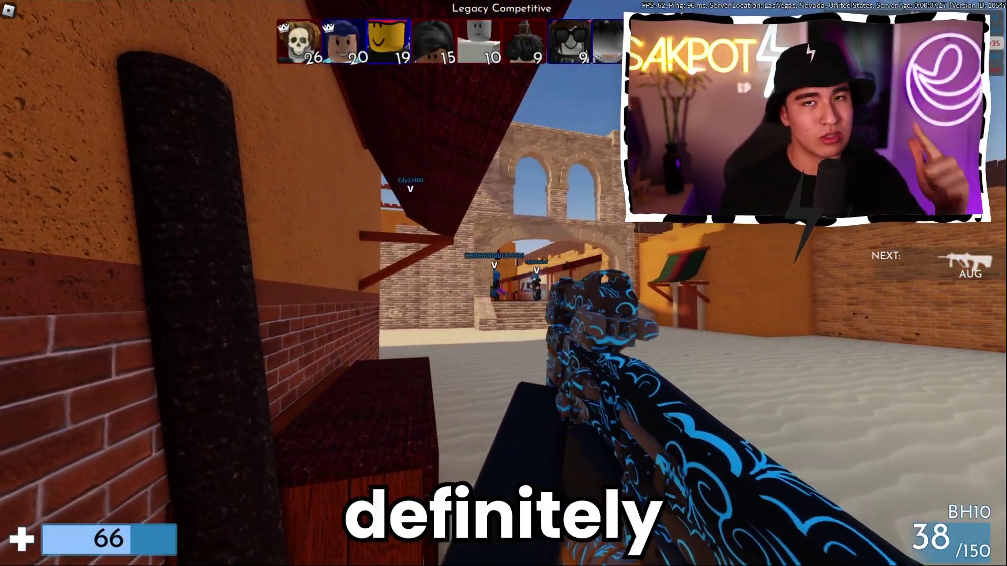
key(w)
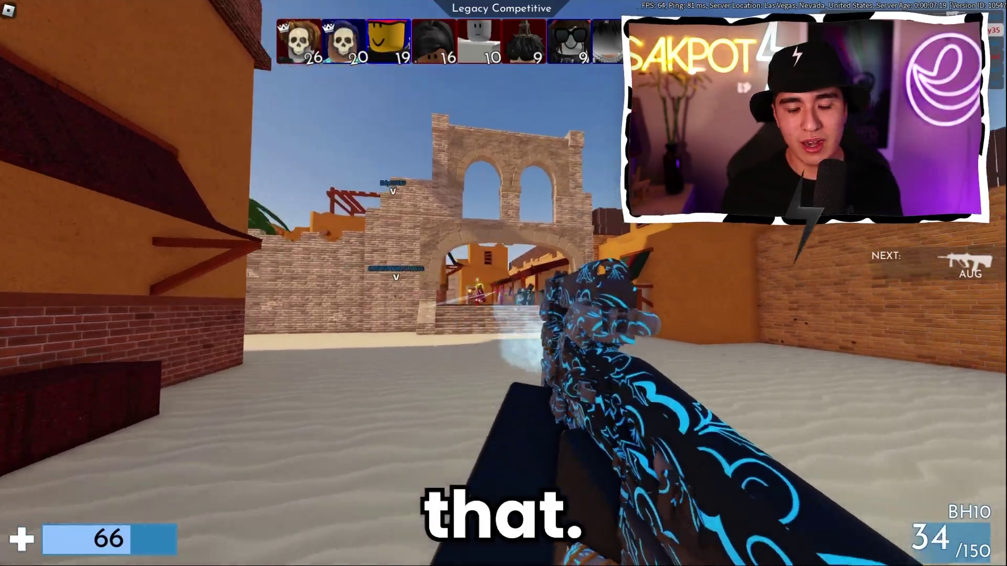
click(502, 289)
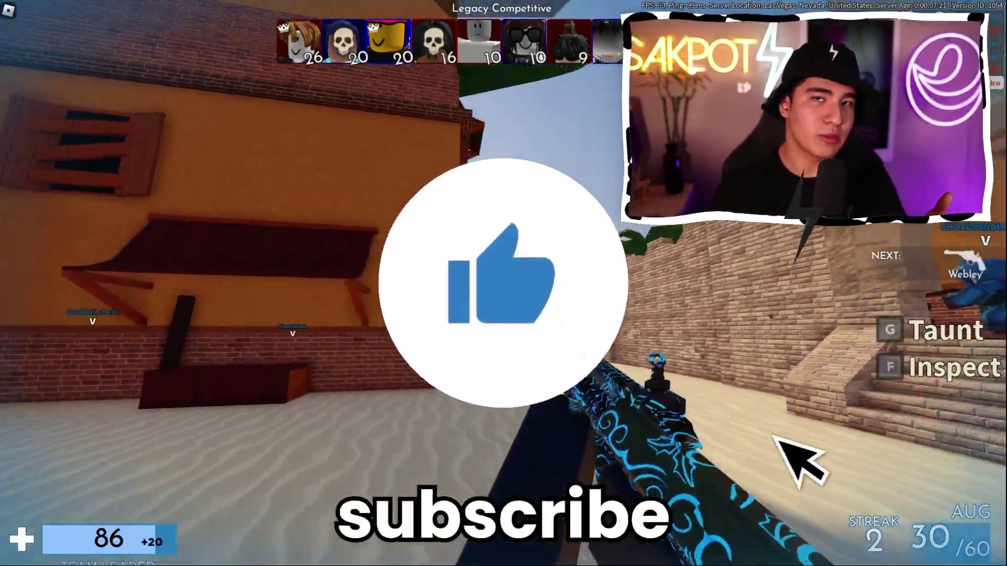
click(502, 289)
key(w)
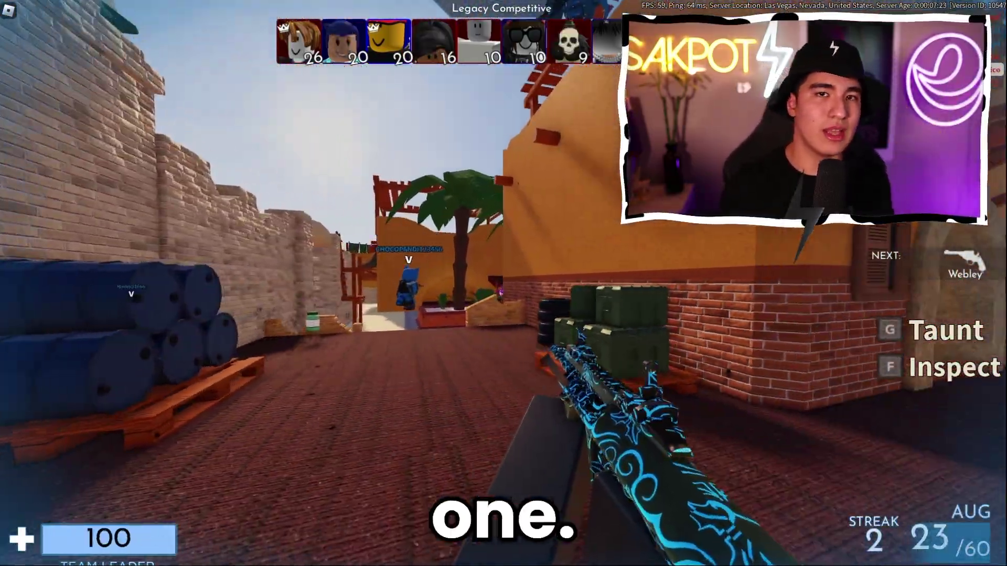